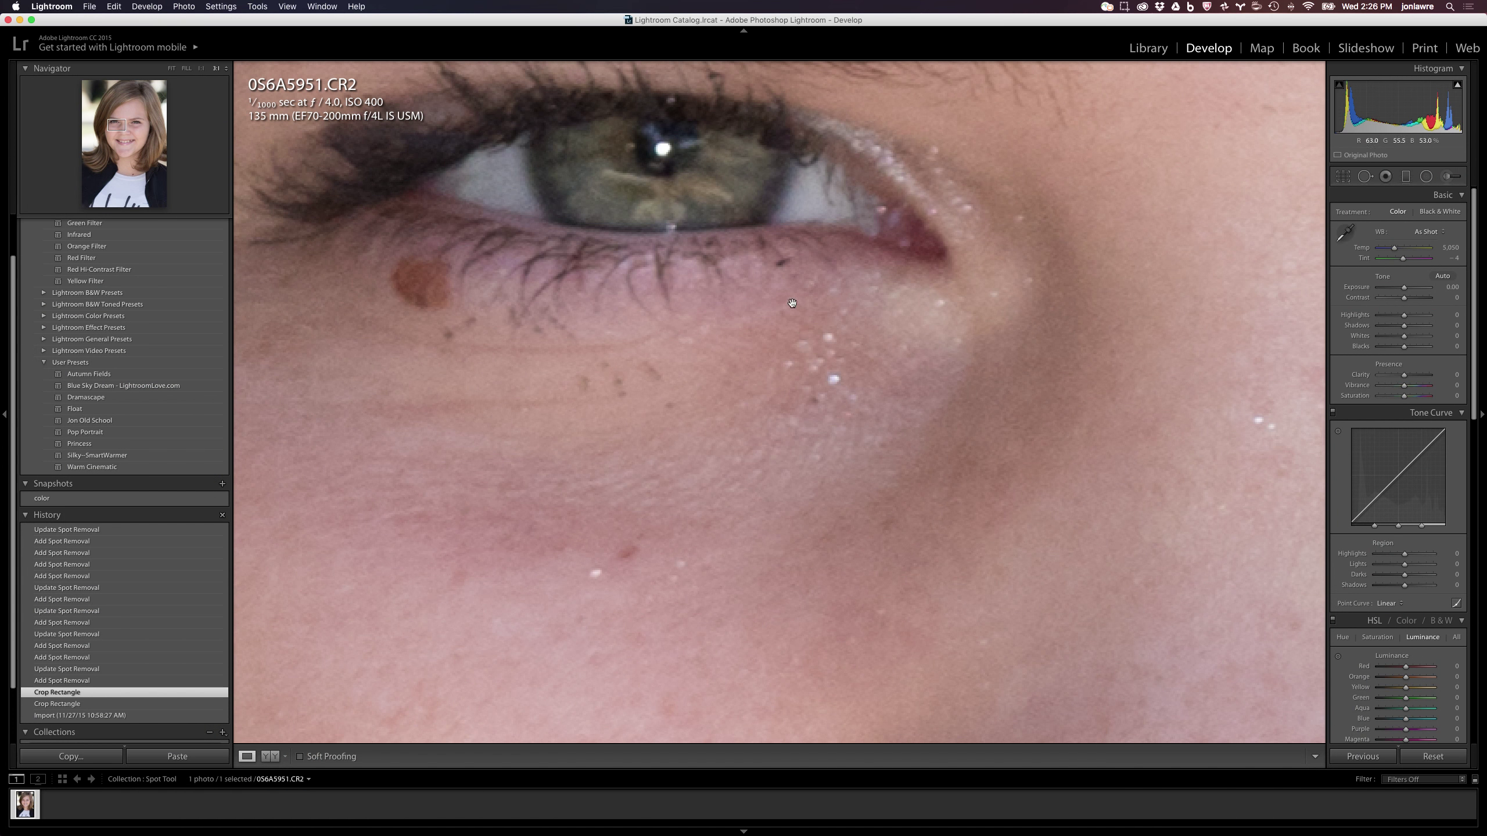
scroll(836, 322, "up", 3)
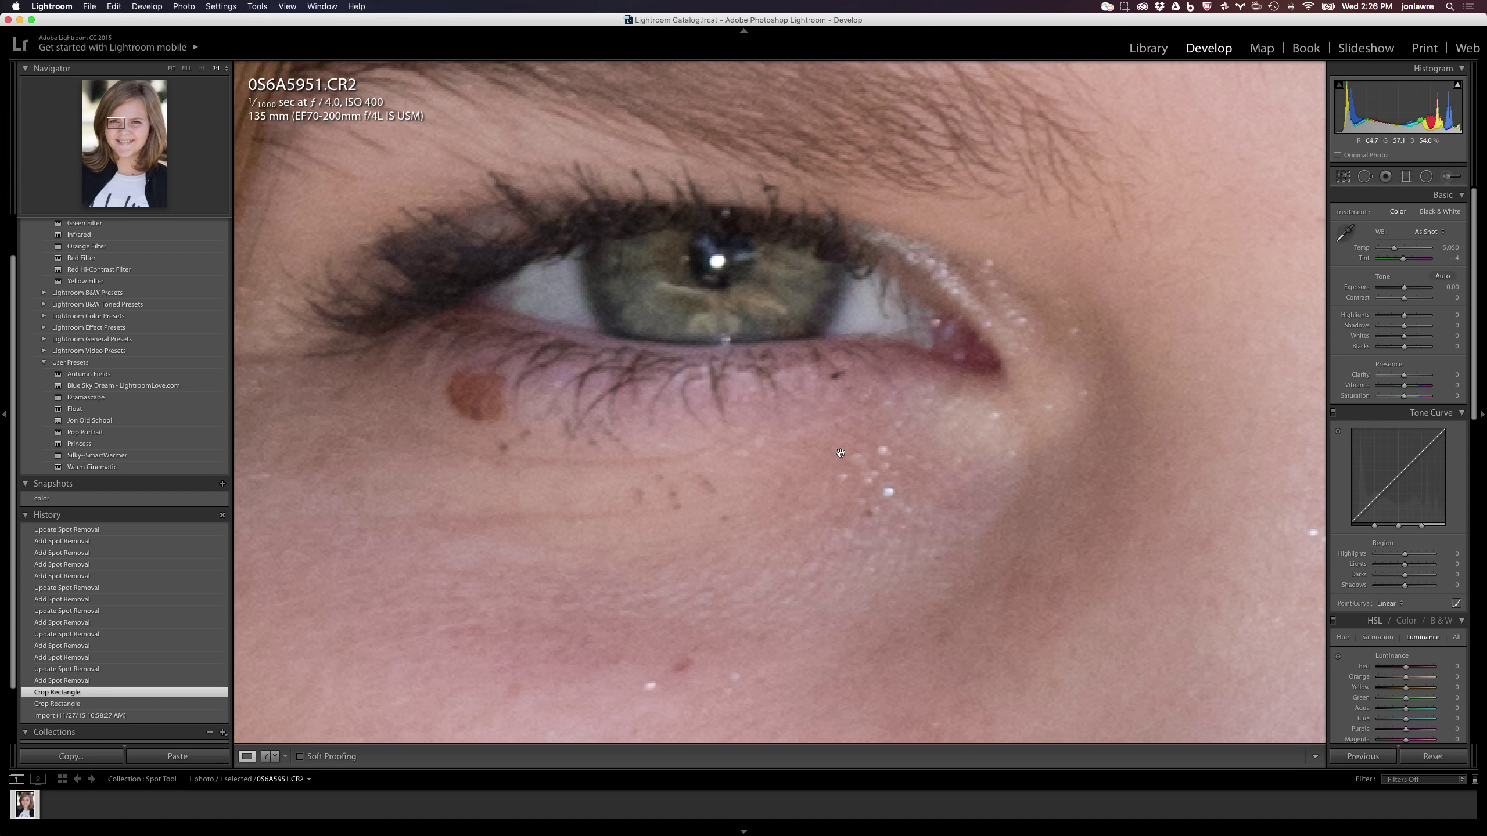
Heal the glitter cluster below the eye with Spot Removal, sourcing from nearby clean skin.
left_click(1365, 177)
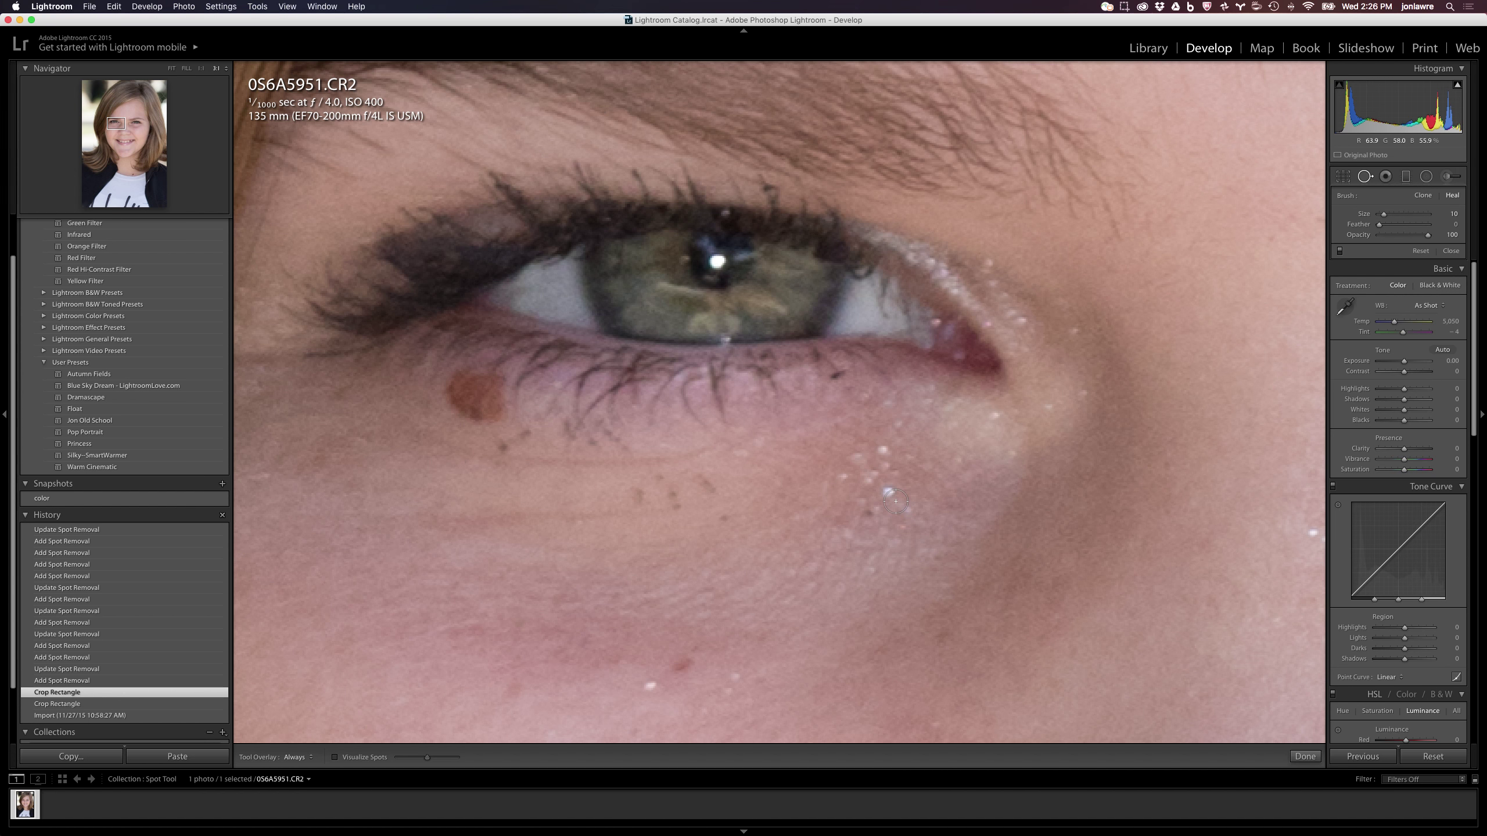
mouse_move(891, 496)
left_mouse_down()
mouse_move(874, 489)
mouse_move(881, 501)
left_mouse_up()
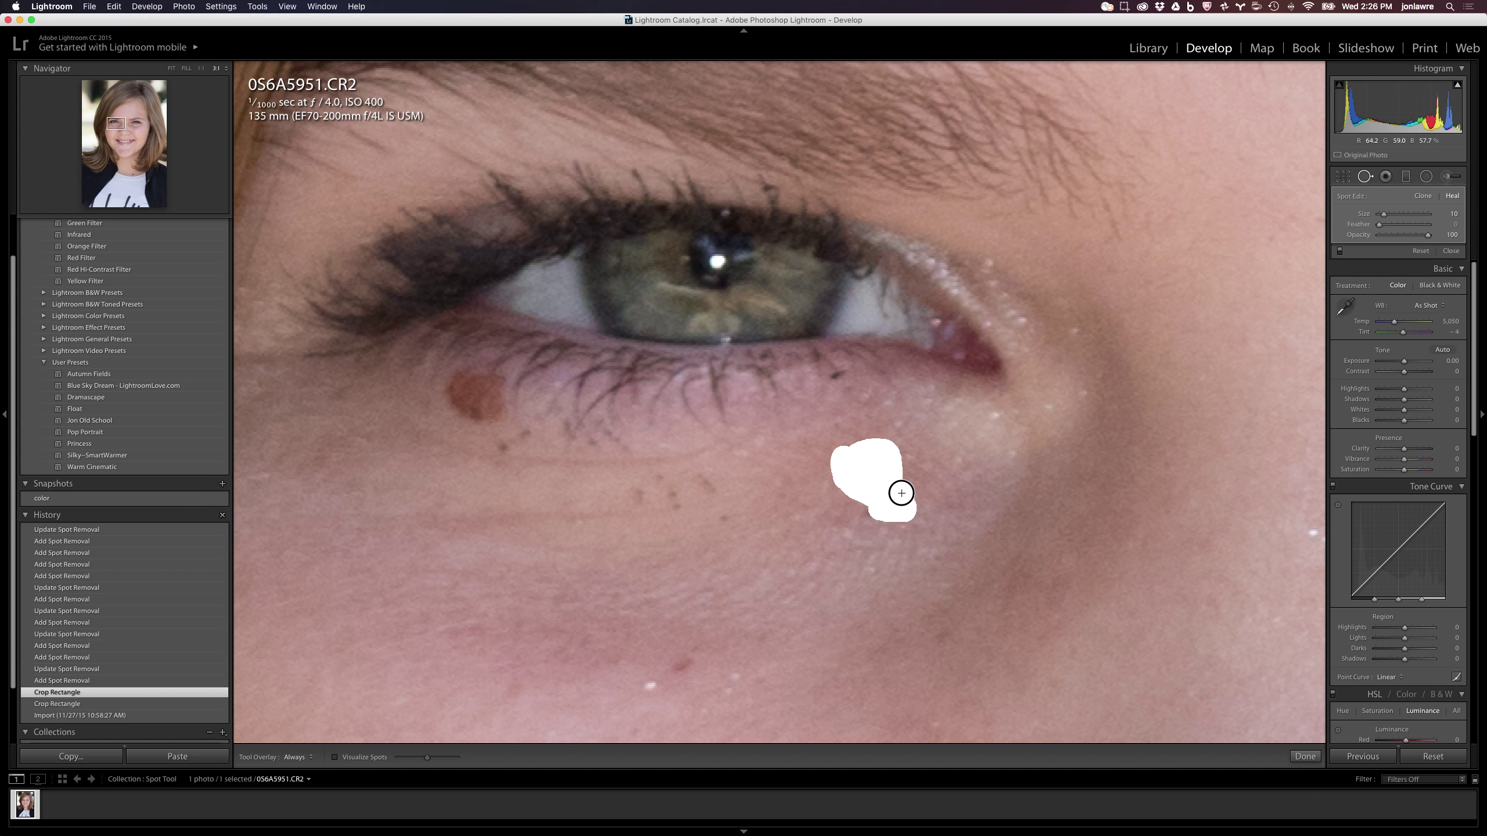
left_click_drag(880, 501, 922, 510)
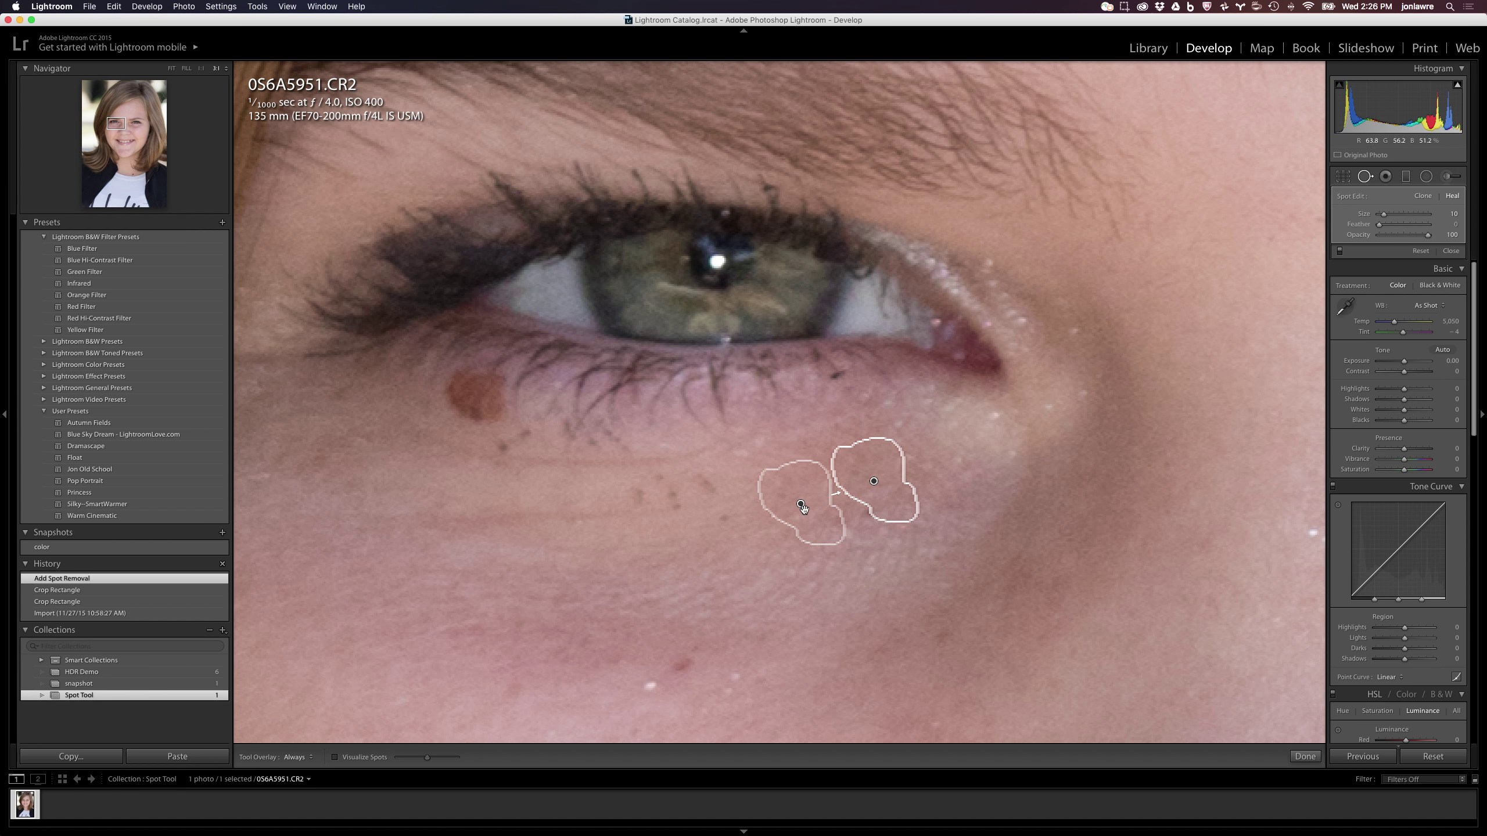
left_click_drag(795, 475, 719, 577)
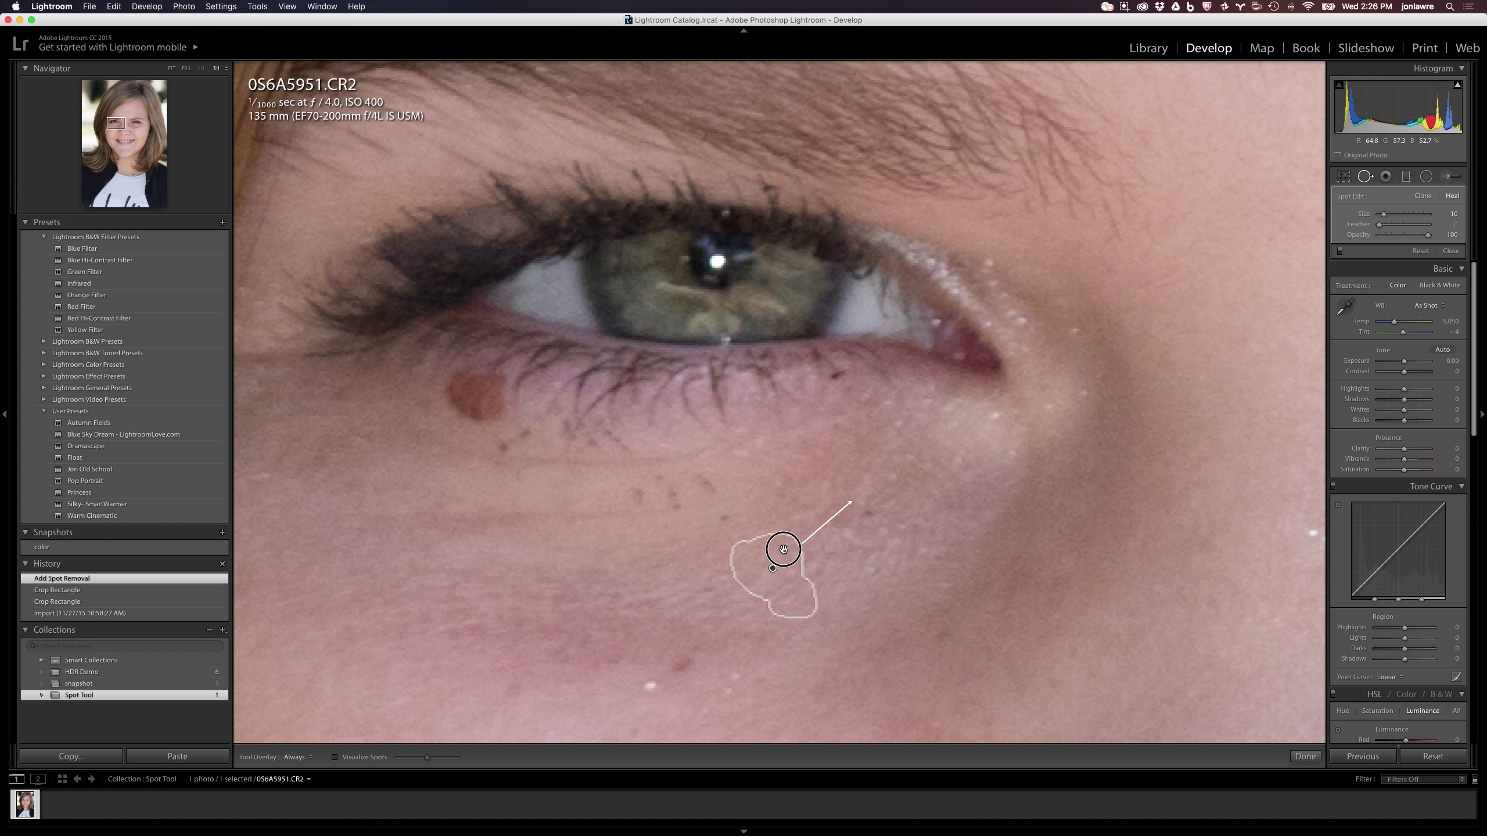
mouse_move(720, 578)
left_mouse_down()
mouse_move(784, 523)
mouse_move(806, 529)
mouse_move(800, 557)
mouse_move(788, 547)
mouse_move(874, 480)
left_mouse_up()
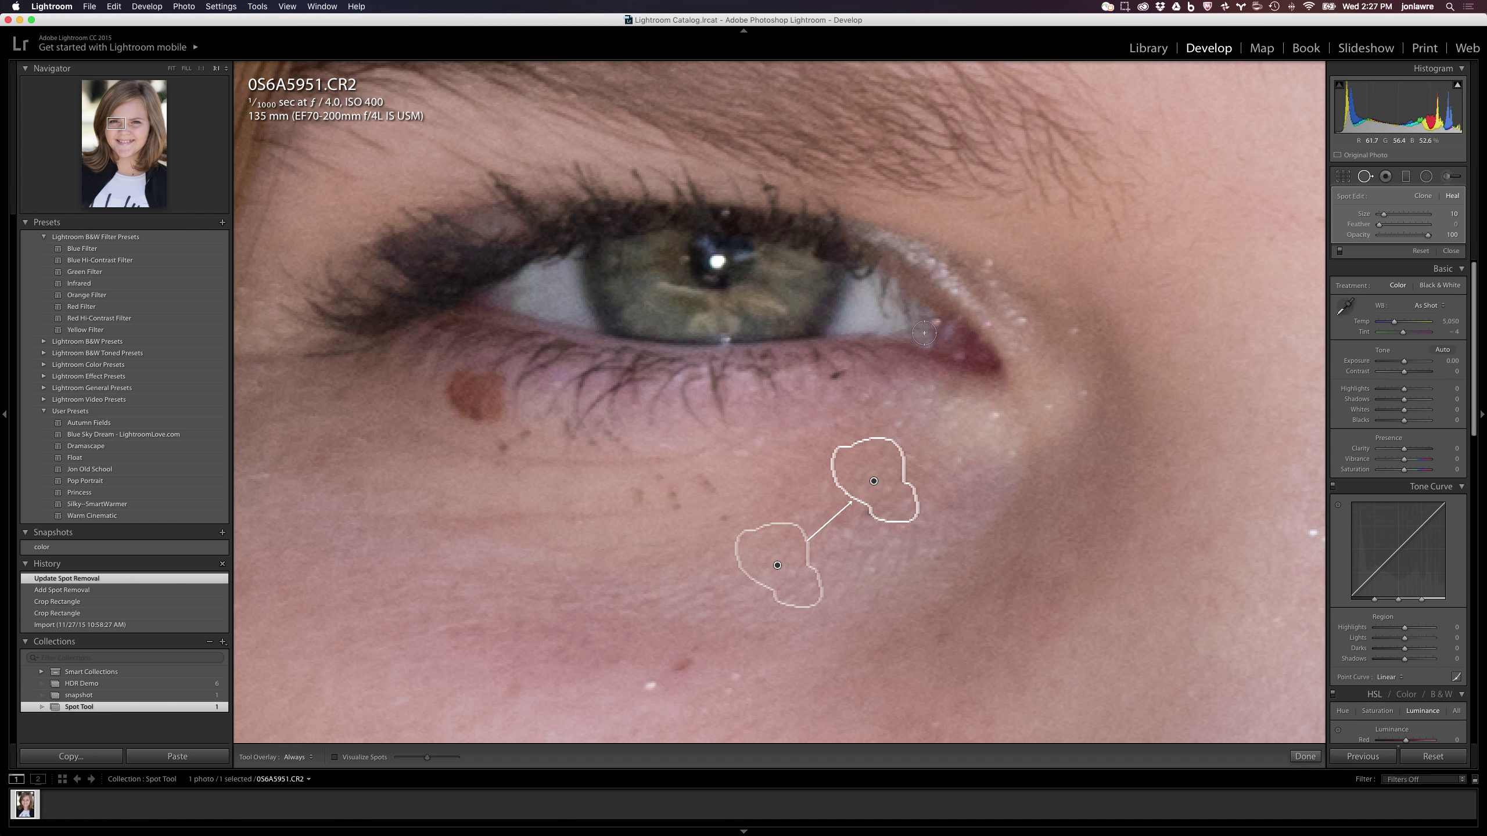
Heal the first dark mascara speck under the lashes, resampling from smoother skin.
left_click(722, 518)
mouse_move(703, 533)
left_mouse_down()
mouse_move(698, 482)
mouse_move(711, 491)
left_mouse_up()
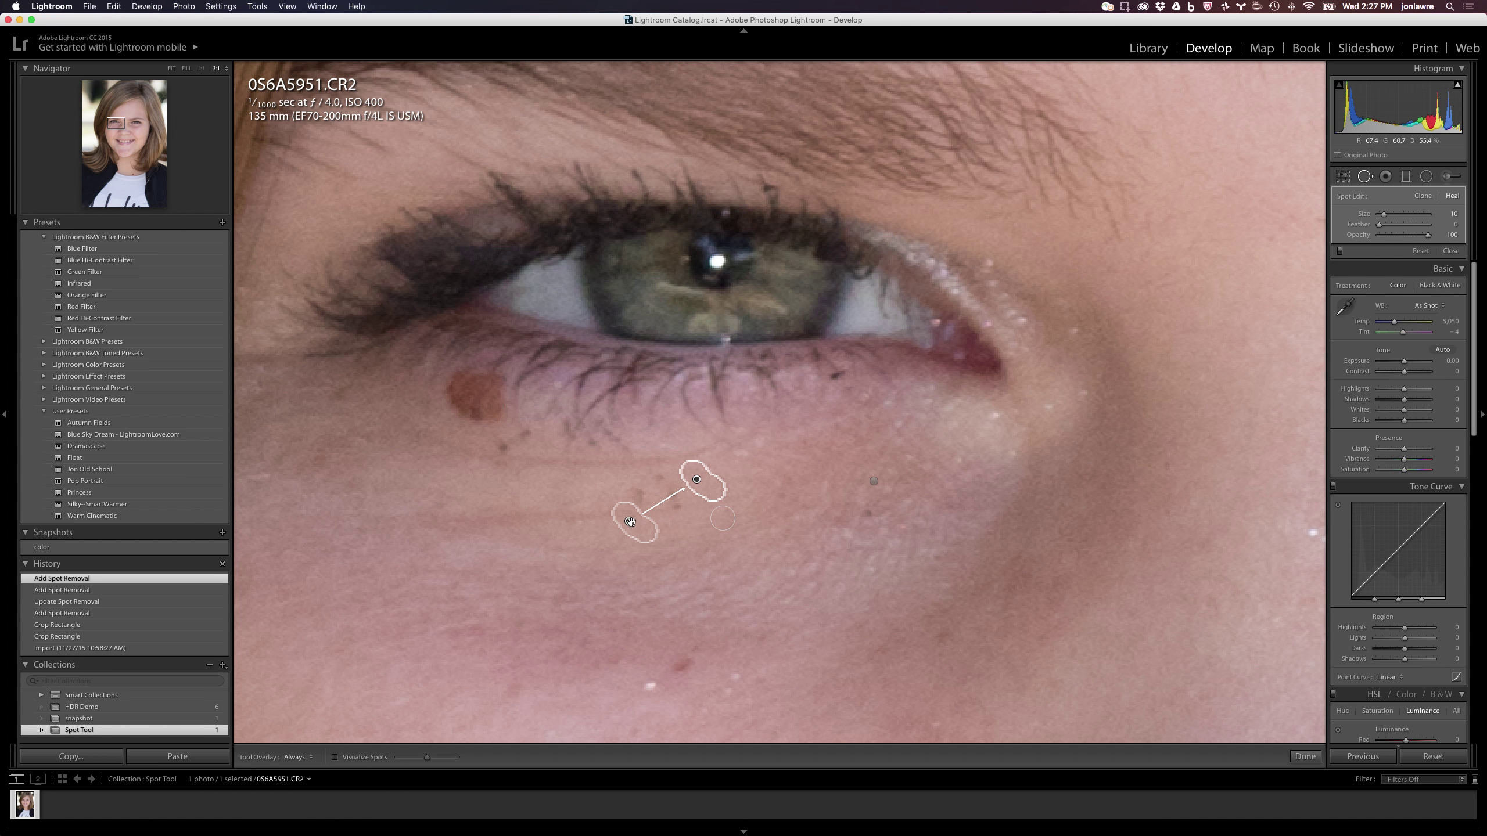
mouse_move(629, 522)
left_mouse_down()
mouse_move(659, 558)
mouse_move(664, 486)
left_mouse_up()
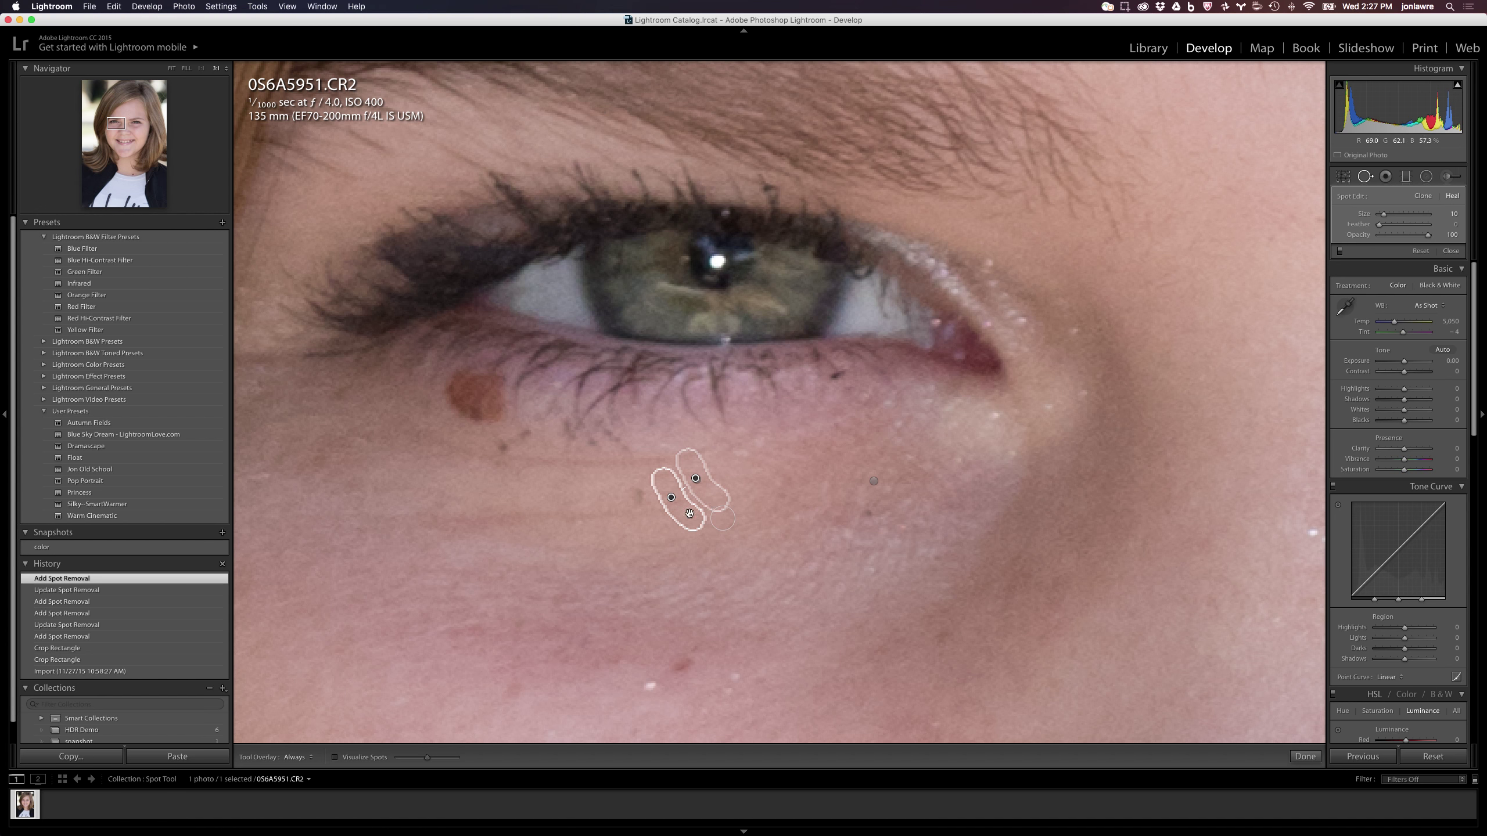
left_click_drag(710, 495, 577, 553)
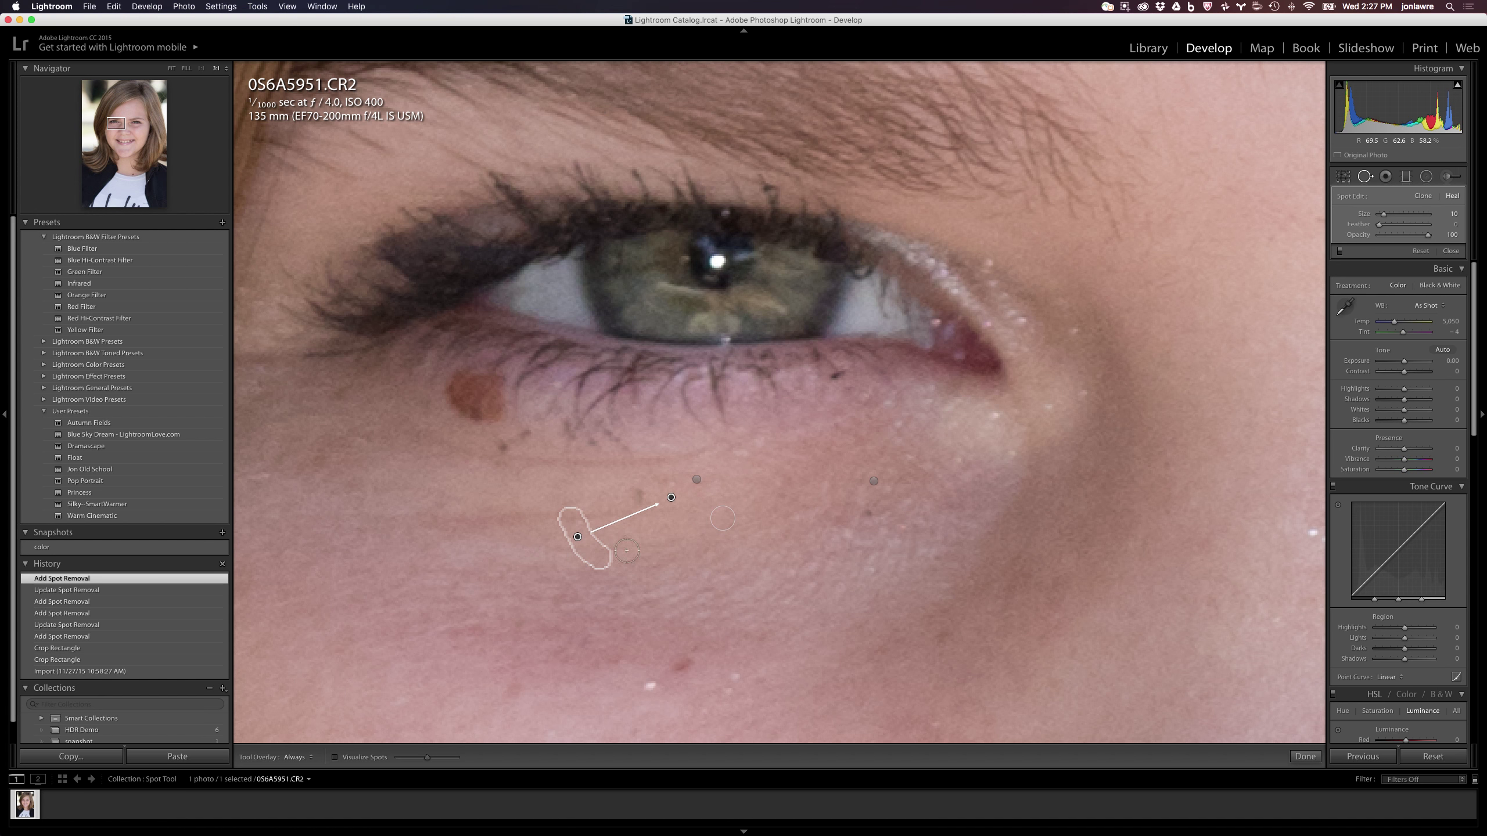
Heal the remaining specks along the lower lash line, including a straight strip.
left_click_drag(634, 488, 634, 507)
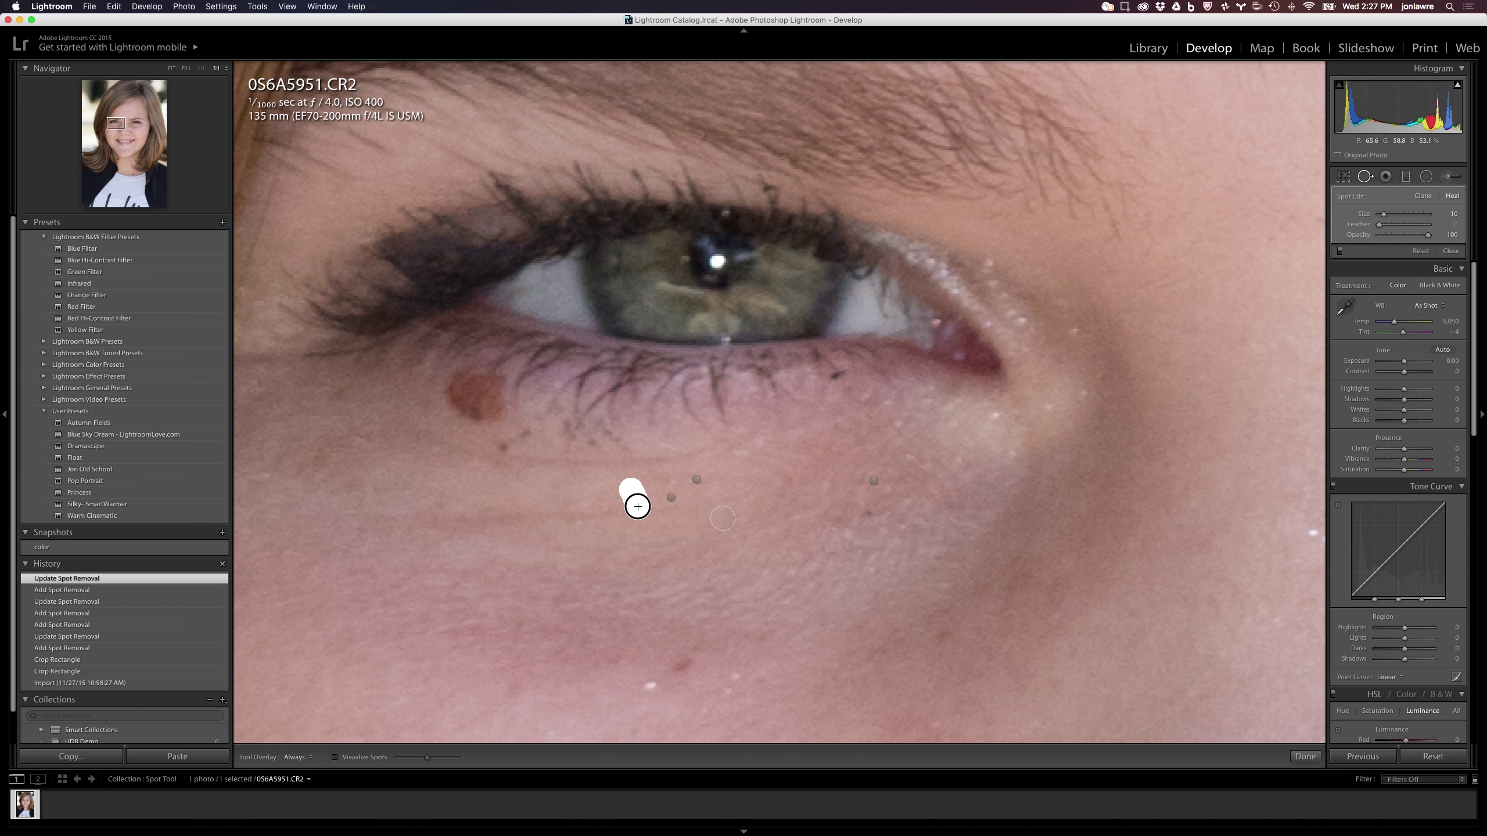
left_click_drag(625, 453, 600, 423)
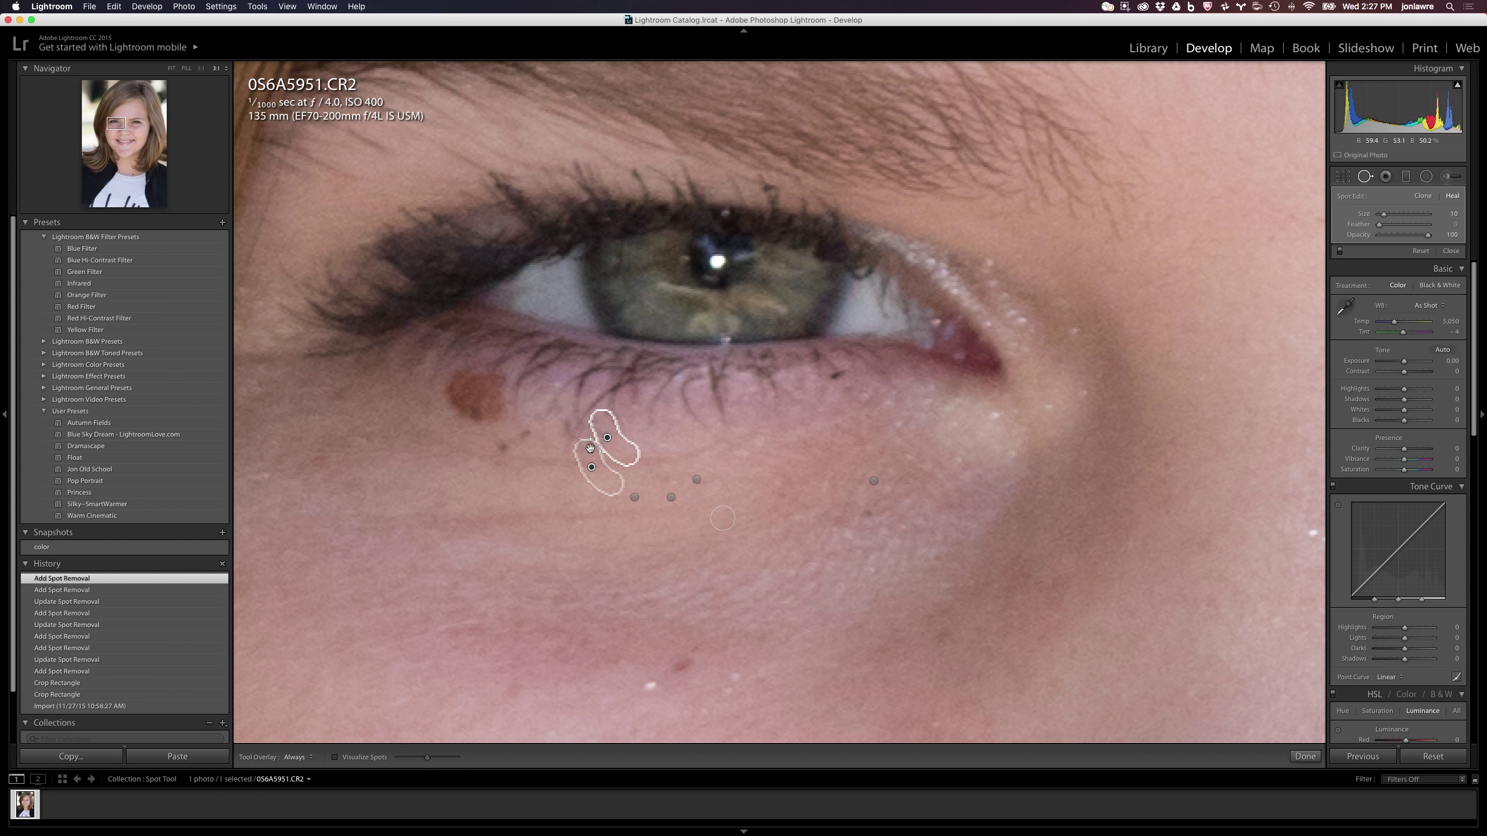
left_click_drag(598, 482, 546, 517)
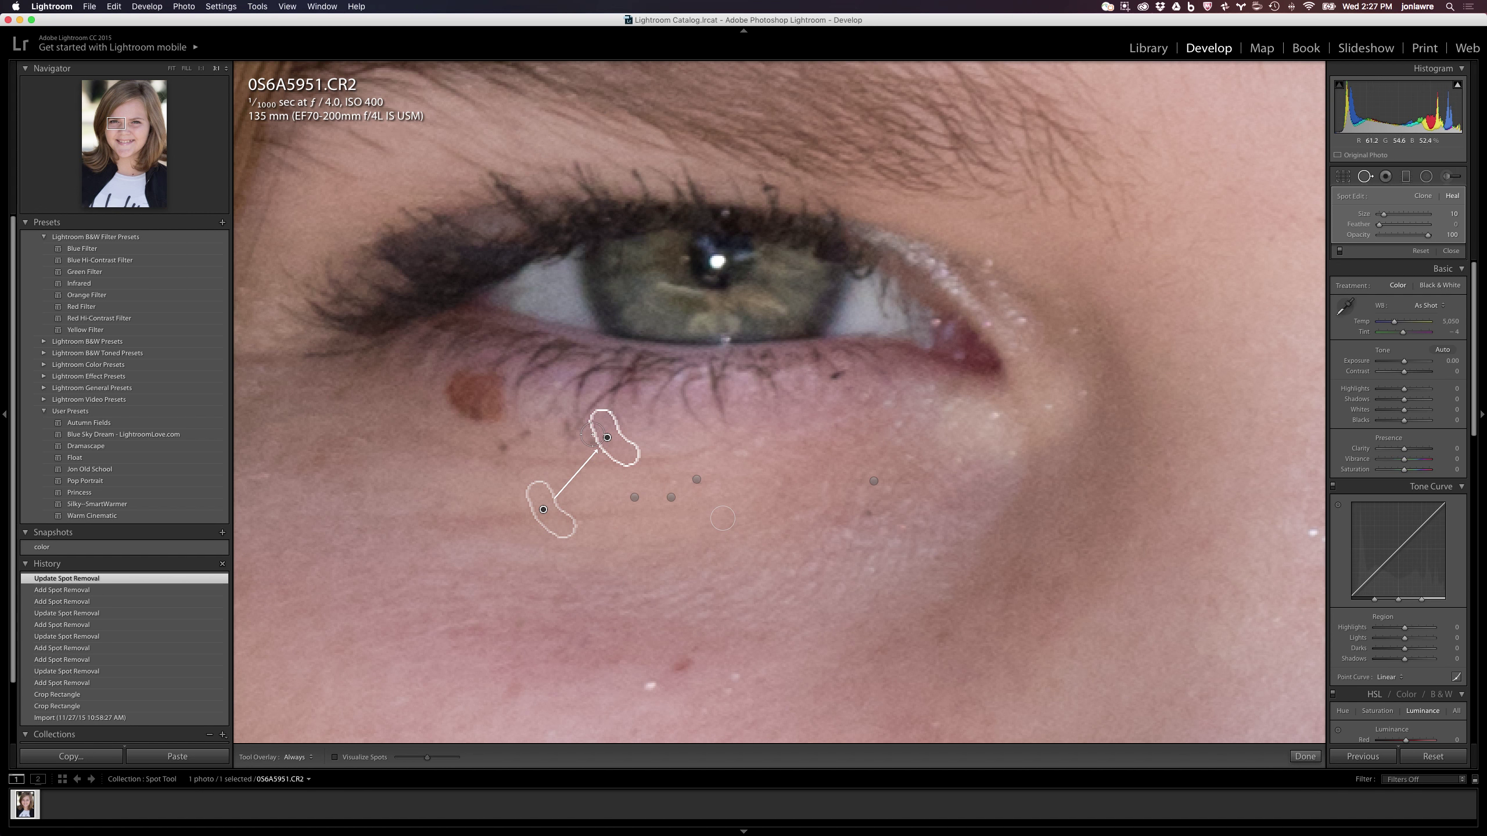
left_click(585, 446)
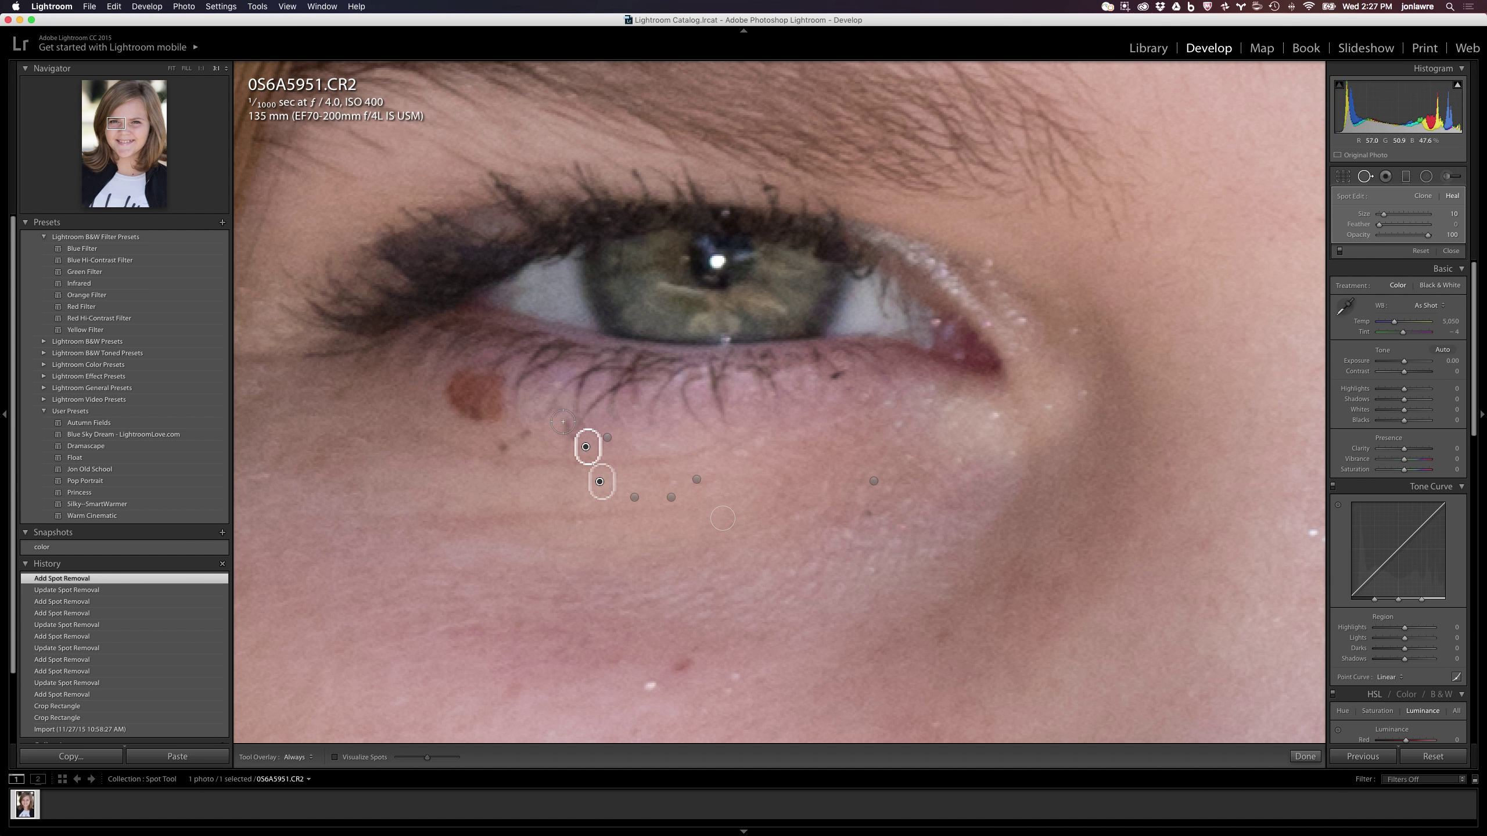
left_click_drag(559, 428, 774, 427)
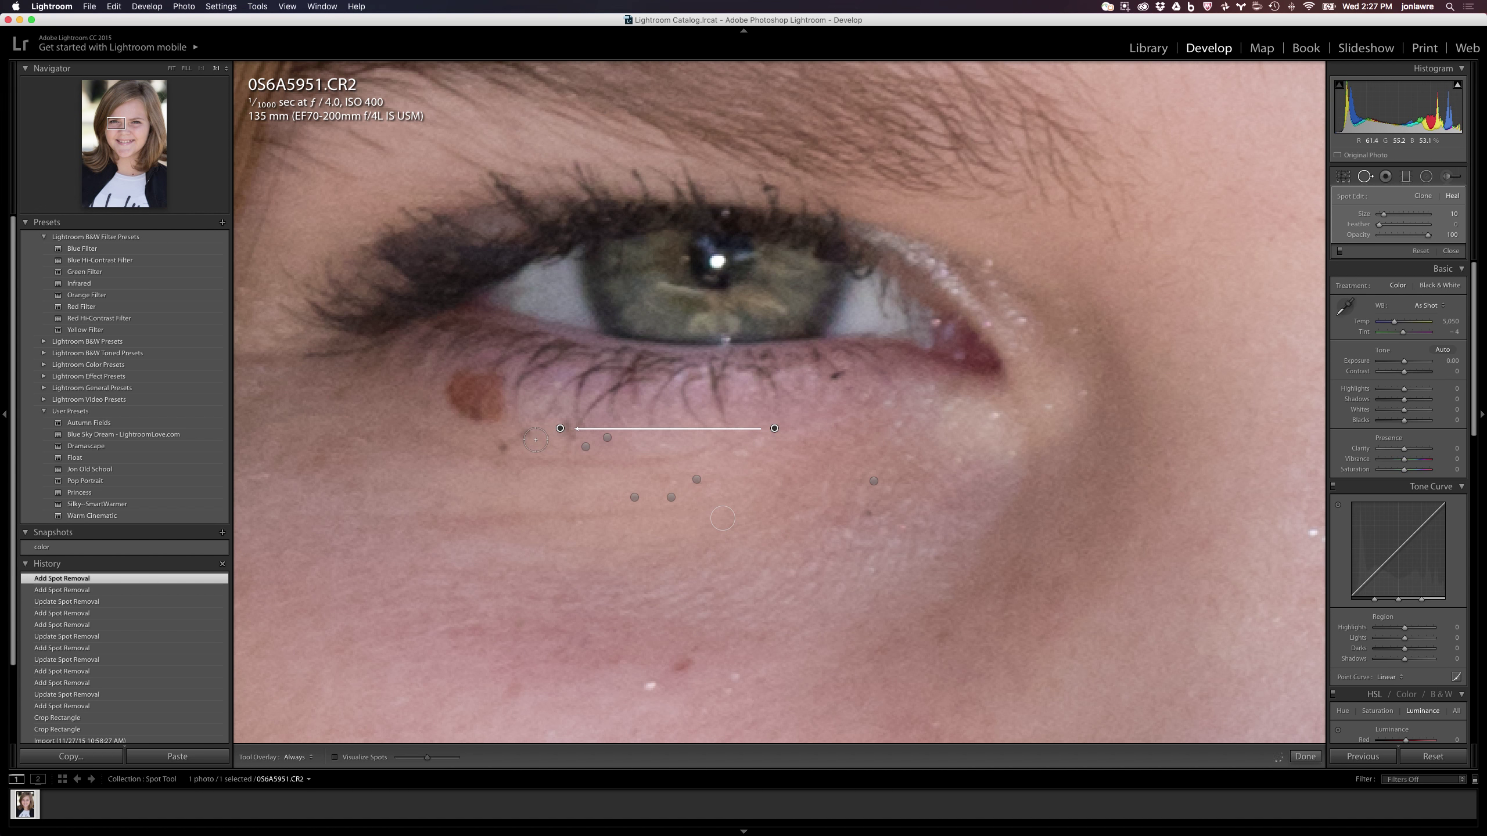
left_click_drag(515, 442, 533, 444)
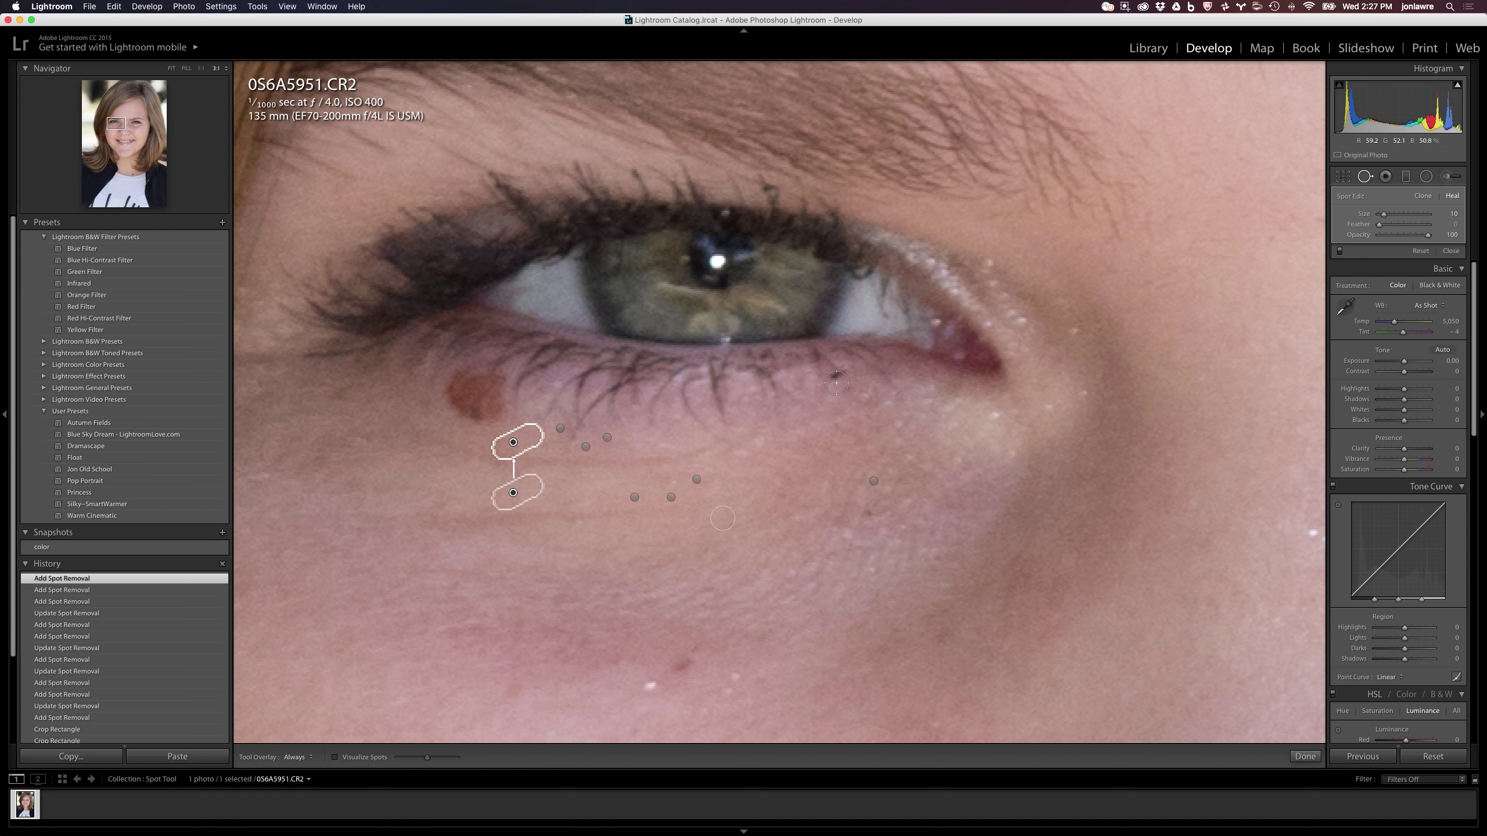
Exit Spot Removal, show Before/After side by side, and zoom out to the whole portrait.
key("q")
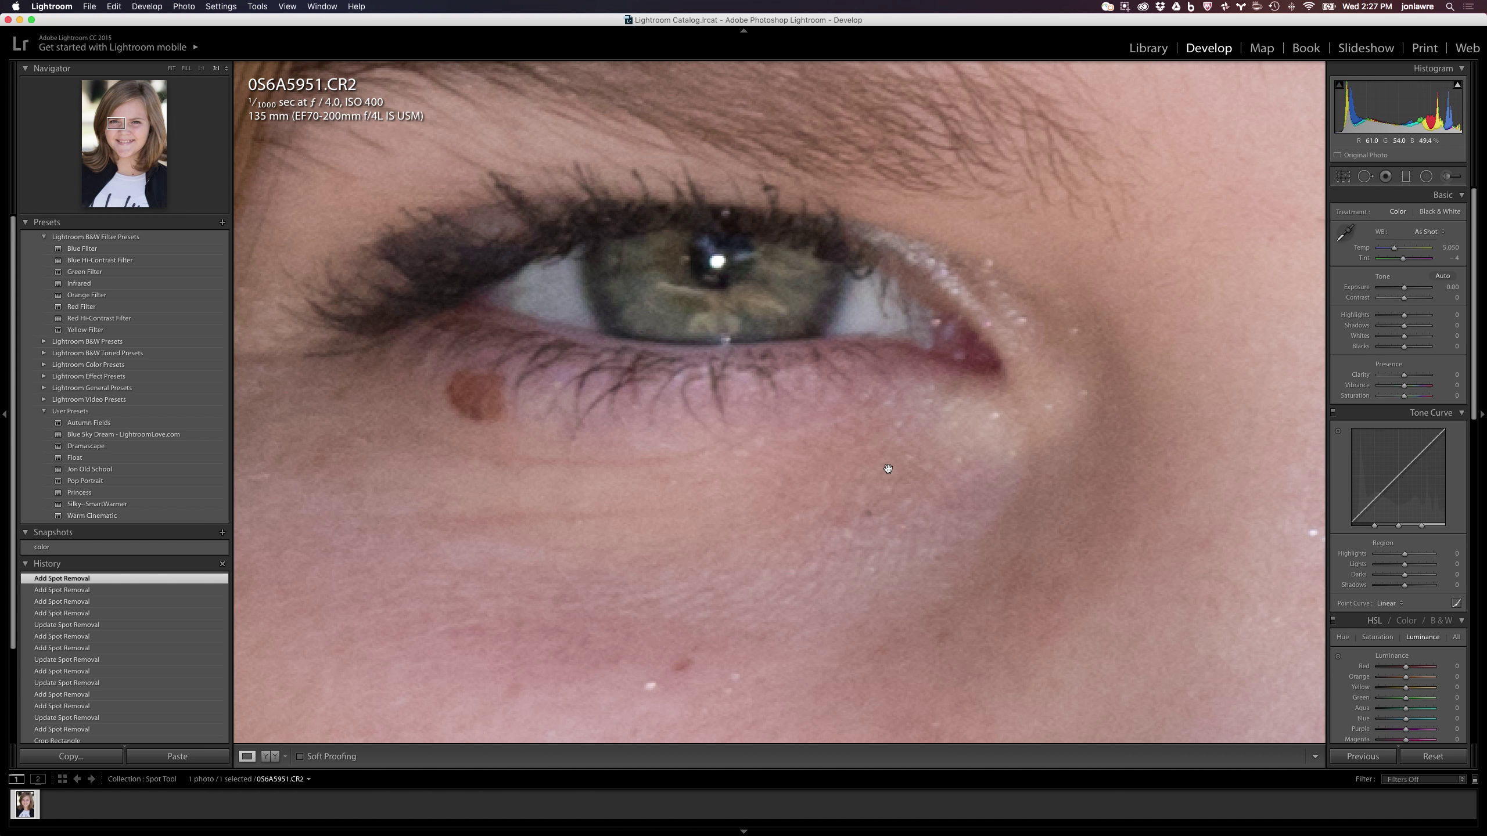
key("y")
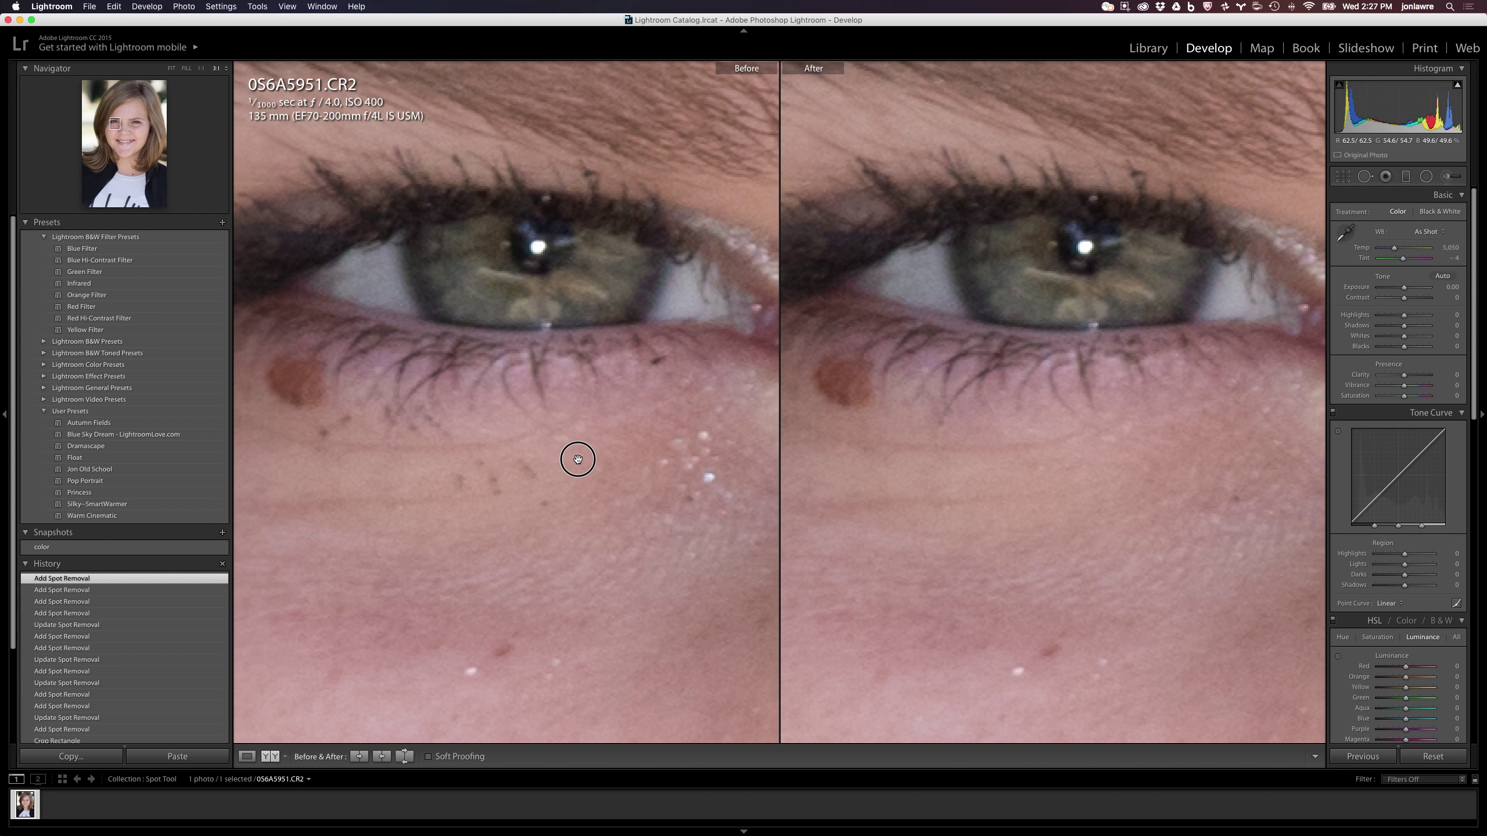
left_click_drag(575, 457, 611, 425)
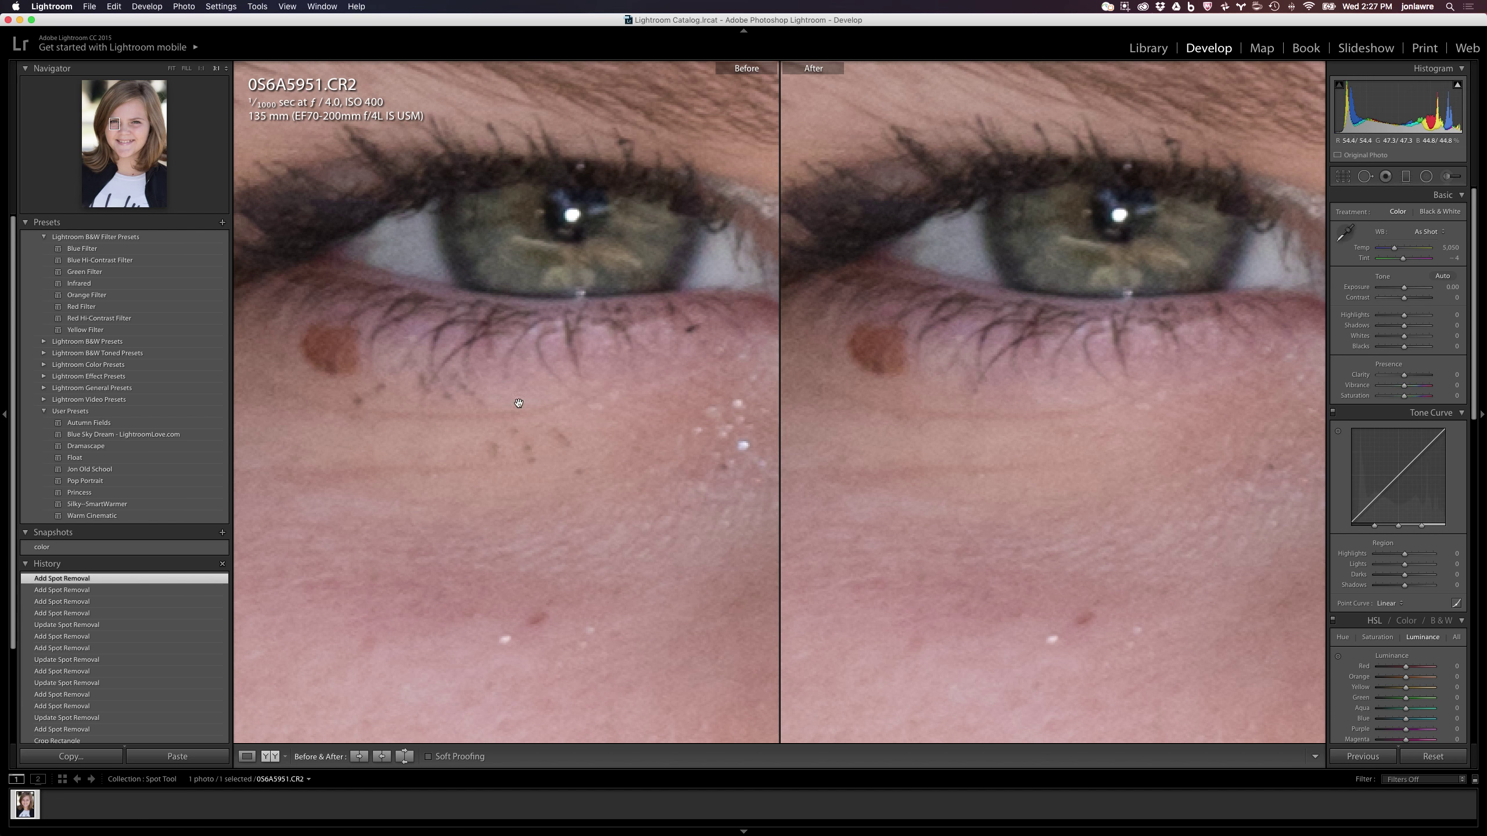
mouse_move(518, 403)
left_mouse_down()
mouse_move(472, 435)
mouse_move(370, 391)
left_mouse_up()
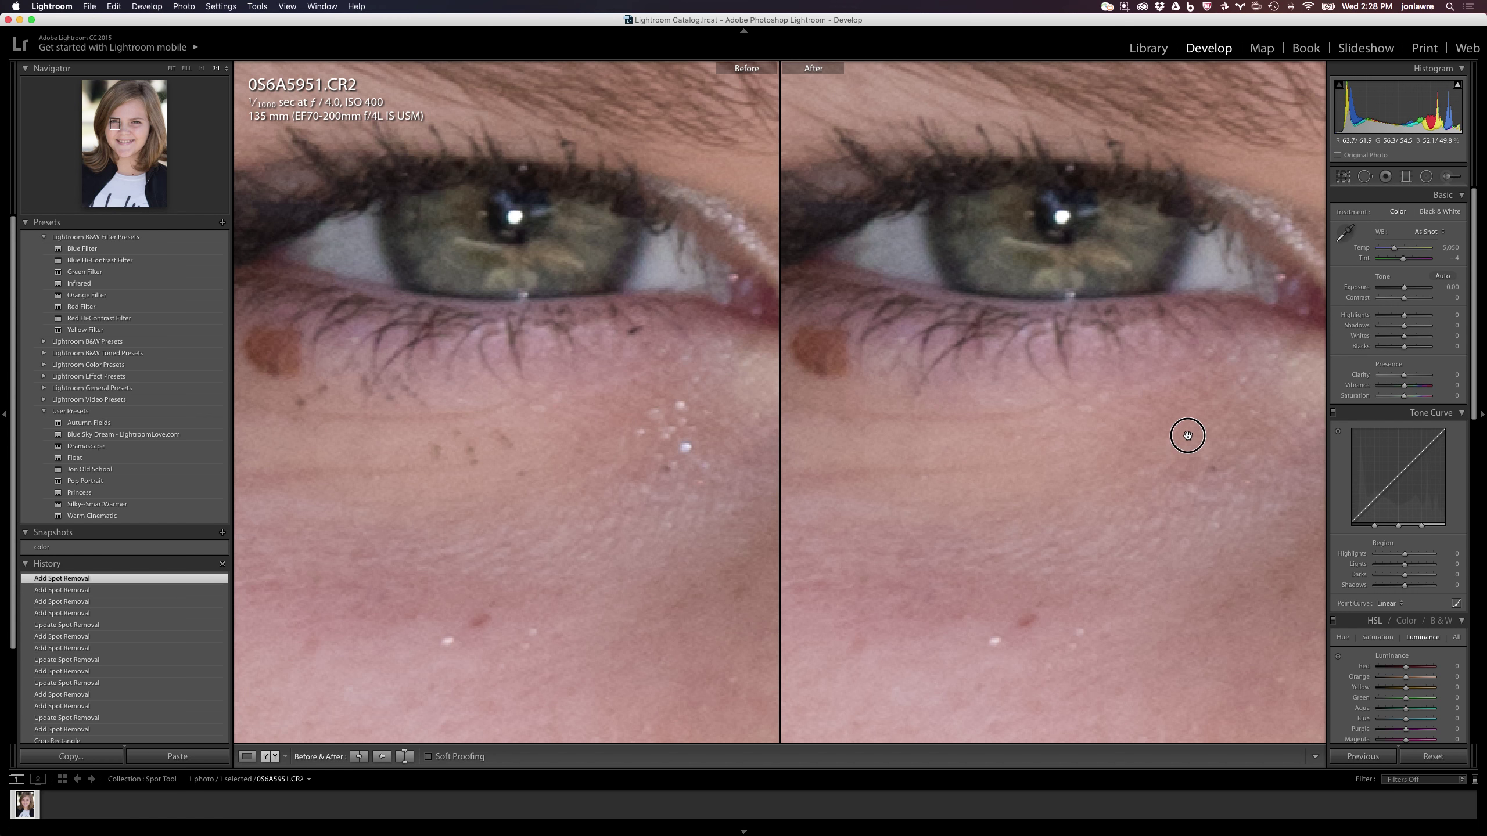
mouse_move(1184, 431)
left_mouse_down()
mouse_move(1119, 472)
mouse_move(1212, 442)
left_mouse_up()
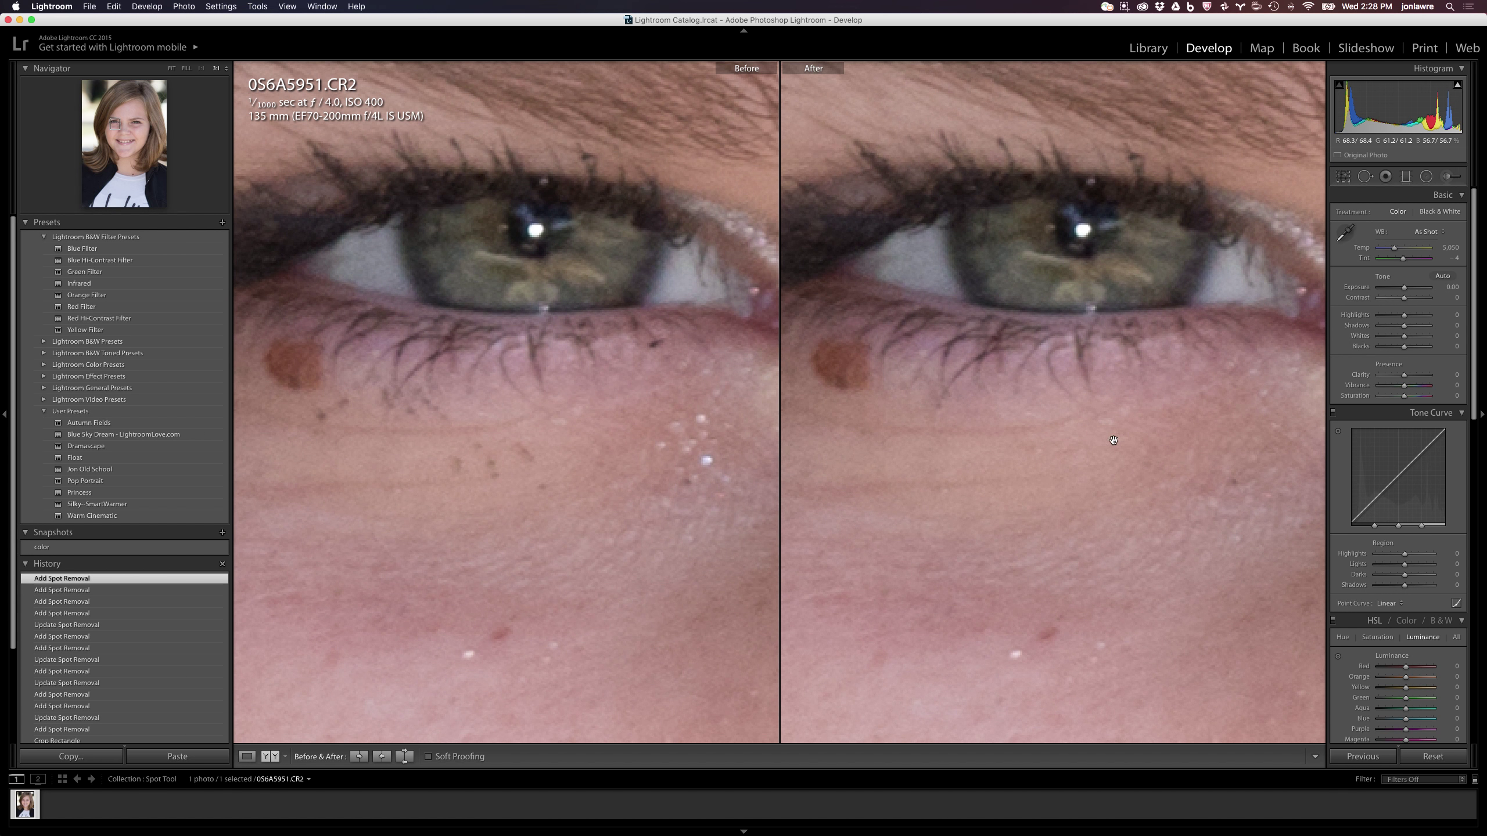
left_click(1113, 440)
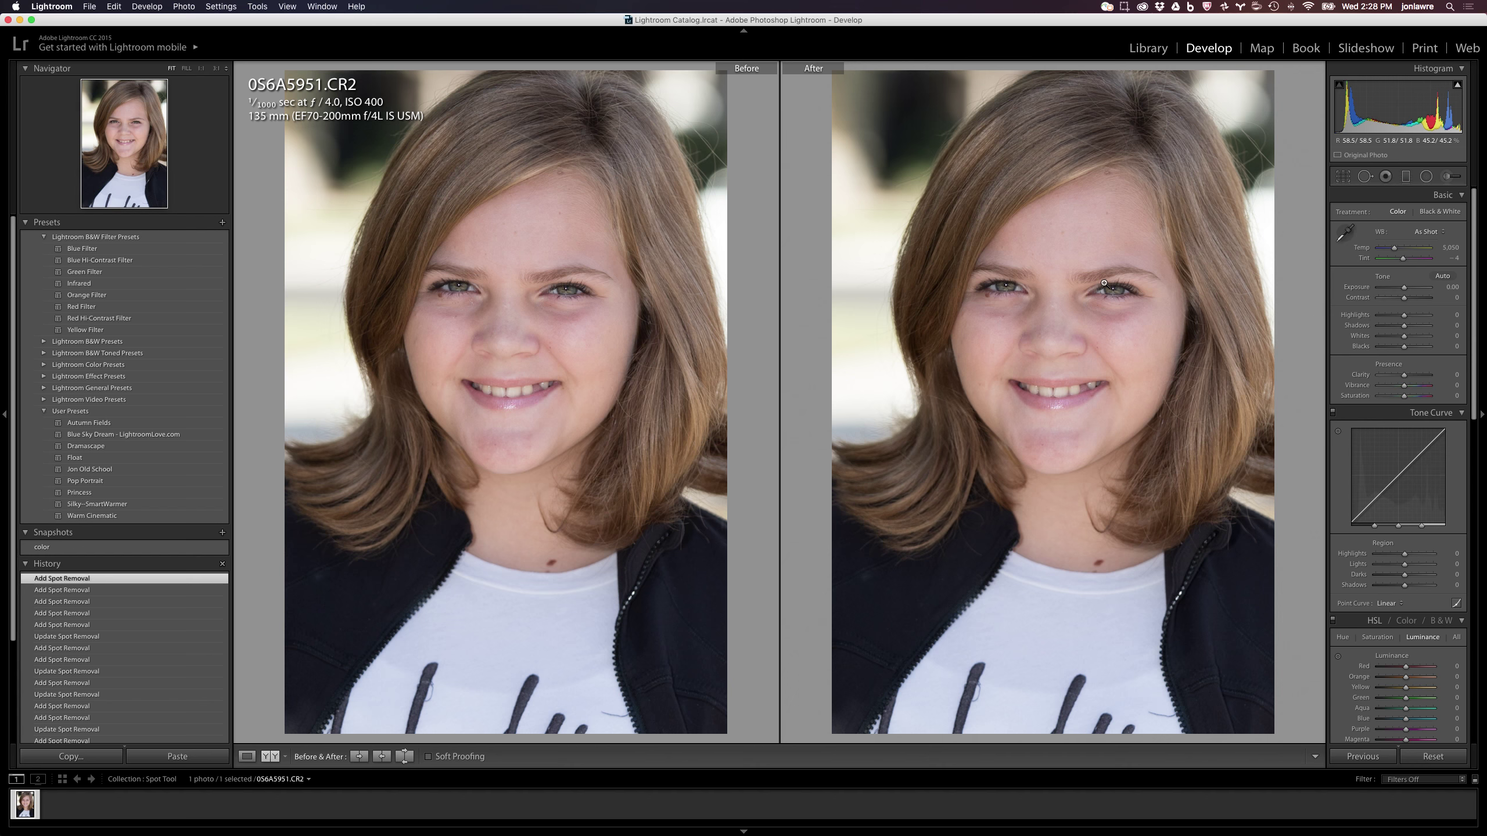